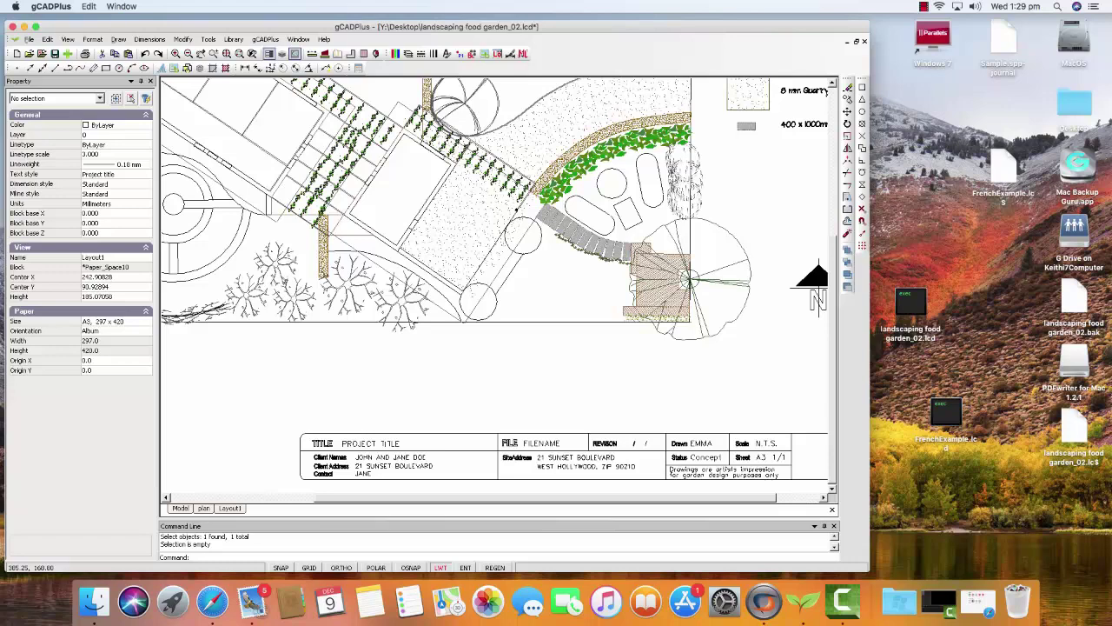
Open the Layout1 sheet and fit the whole page in view
click(231, 508)
right_click(438, 394)
click(467, 450)
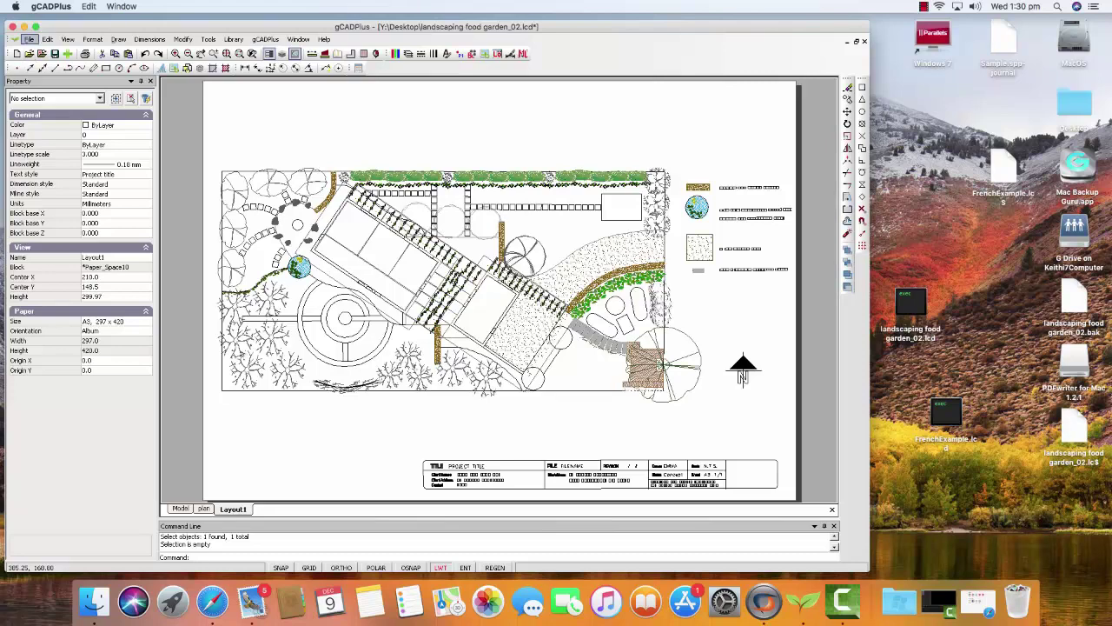
click(30, 39)
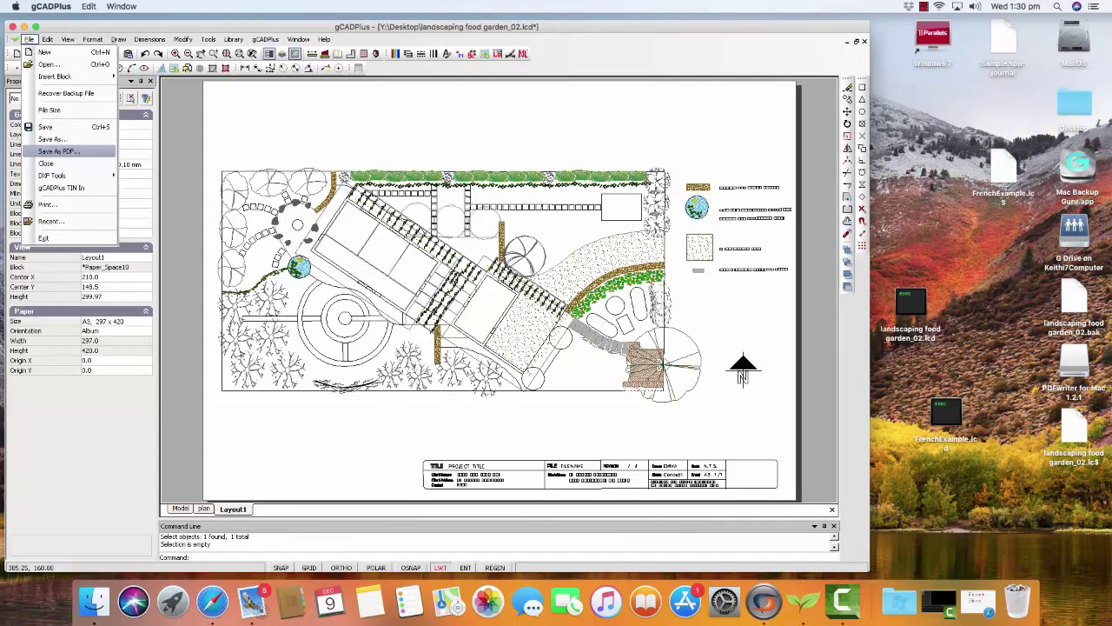
click(276, 146)
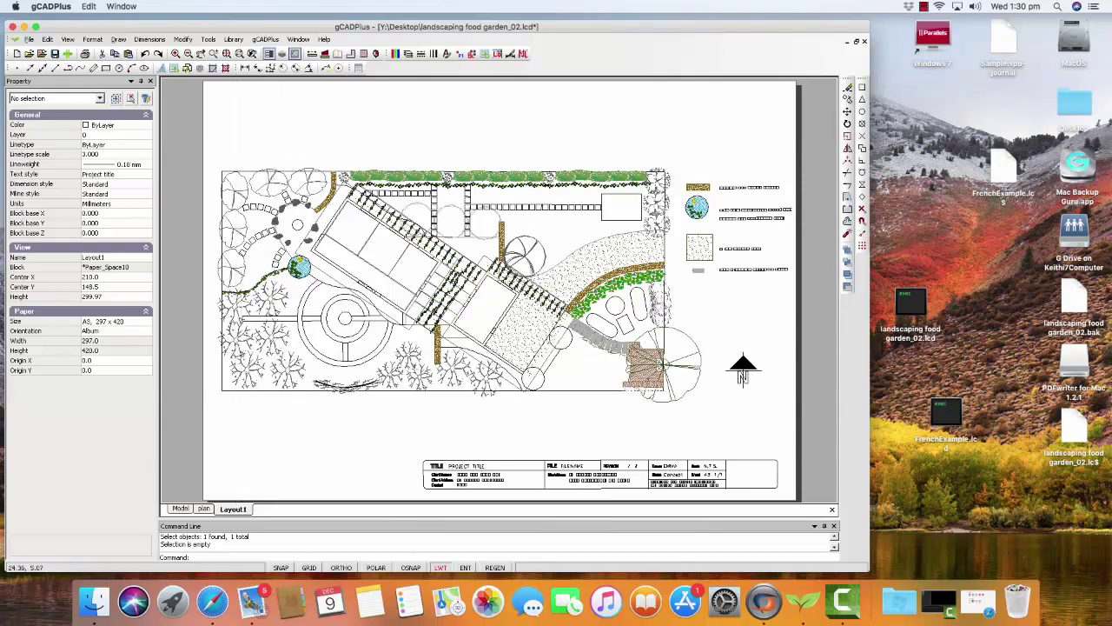
Switch to Safari, search Google for "pdfwriter for mac" and open the SourceForge download page for PDFwriter for Mac
click(212, 600)
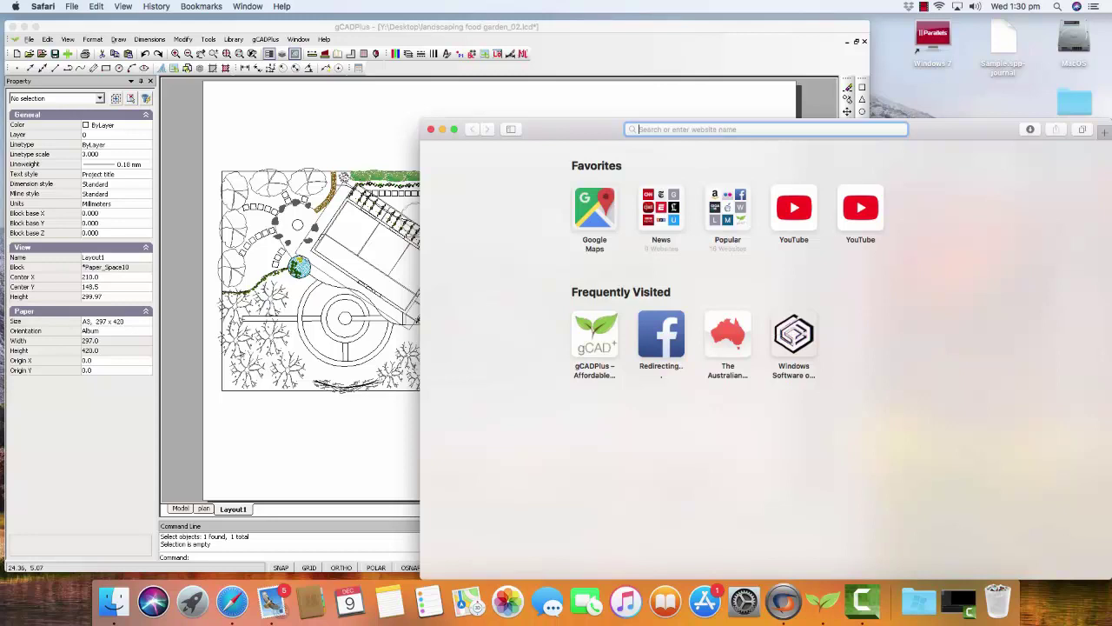
text(pdfw)
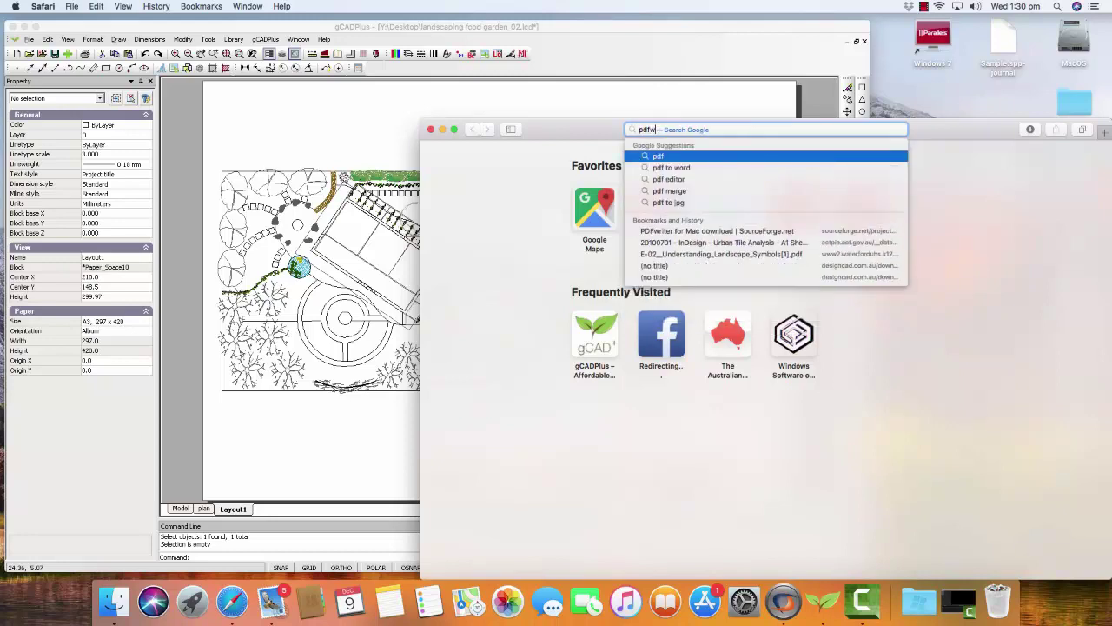
text(rite)
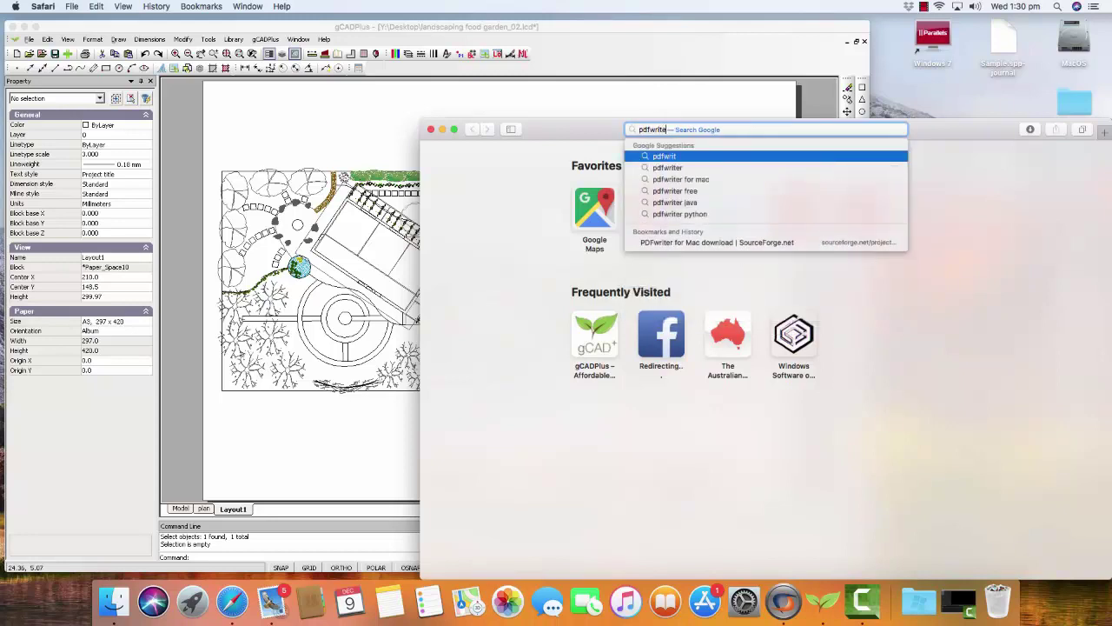
text(r for)
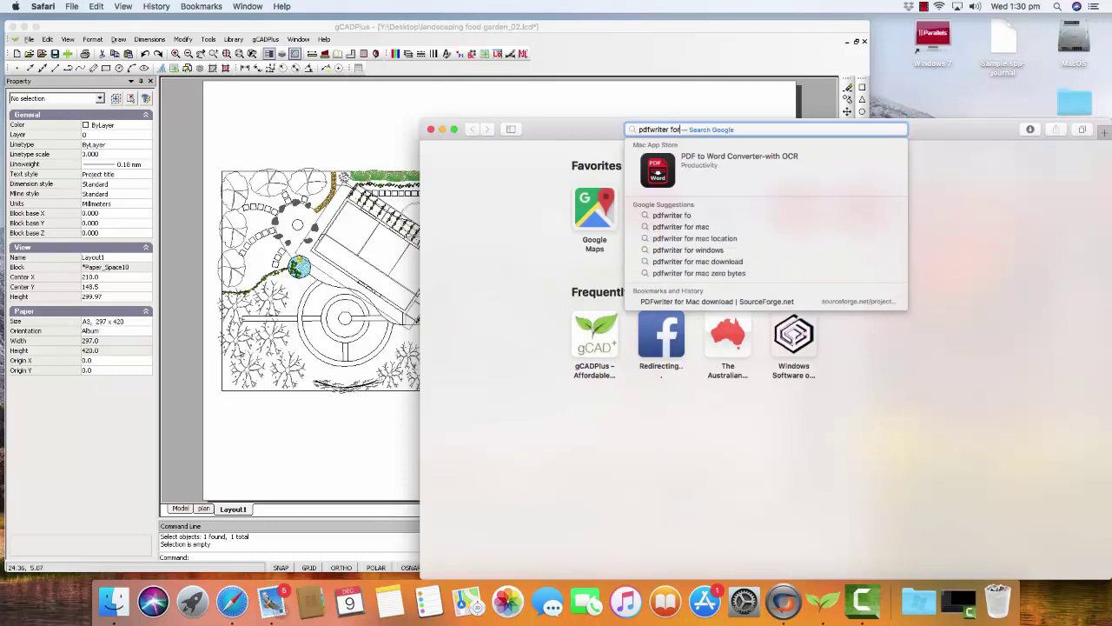
text( mac)
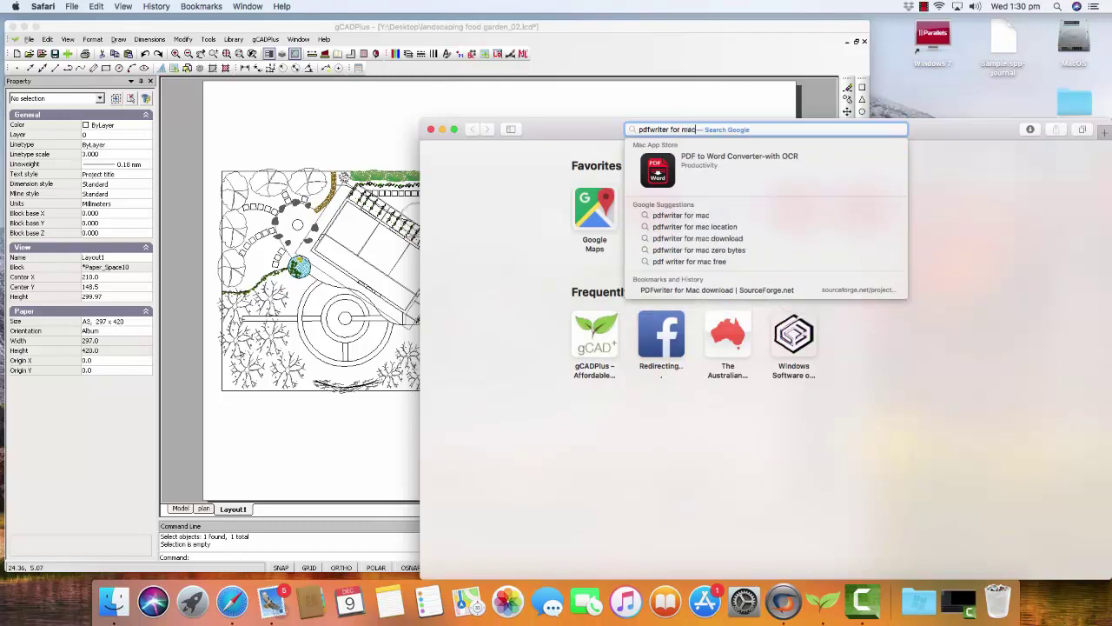
key(Return)
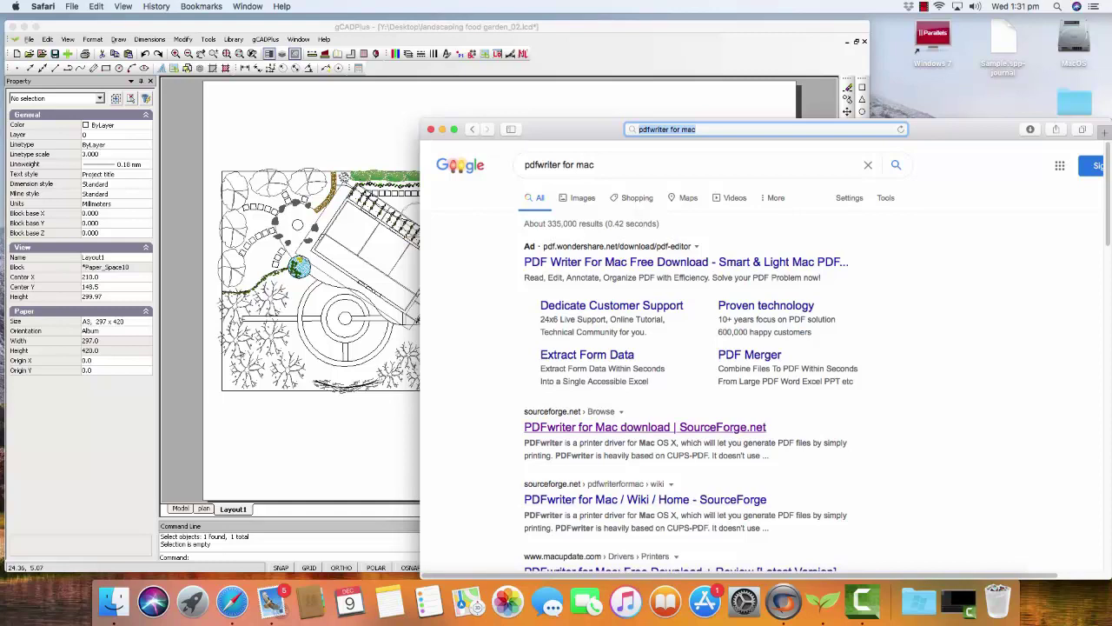
click(645, 426)
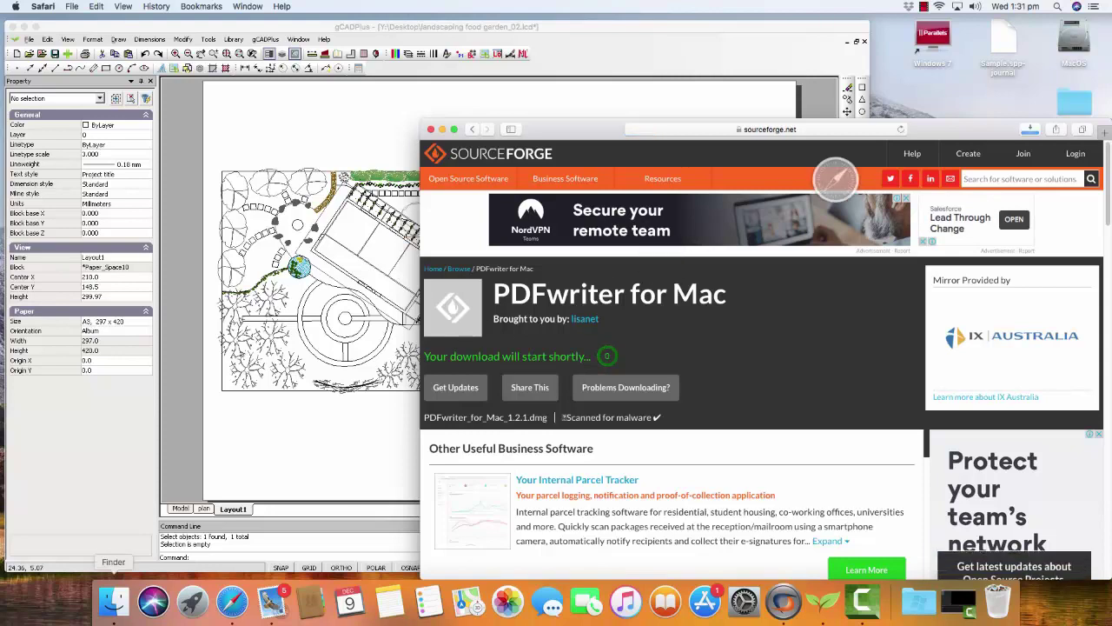
Switch to Finder and open the downloaded disk image PDFwriter_for_Mac_1.2.1.dmg from the Downloads folder
click(113, 600)
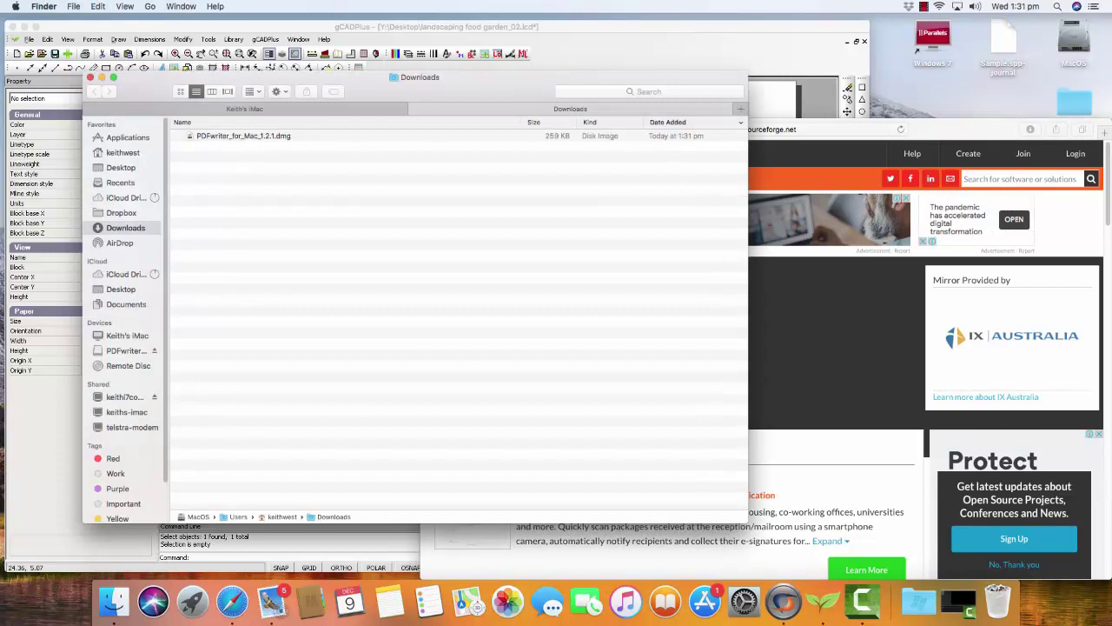
click(244, 136)
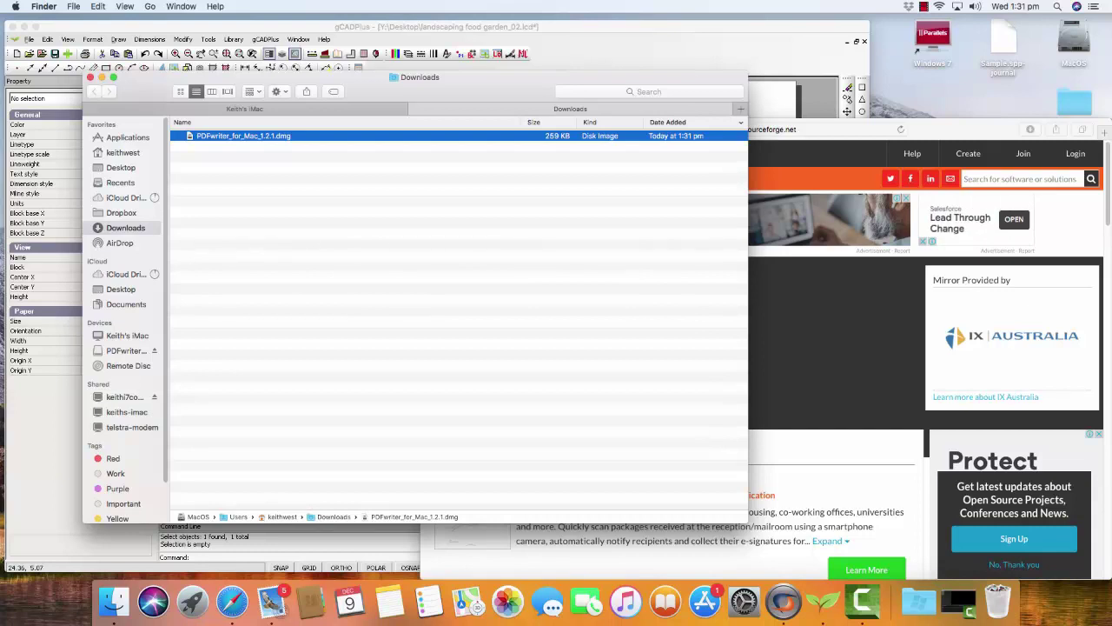
right_click(266, 136)
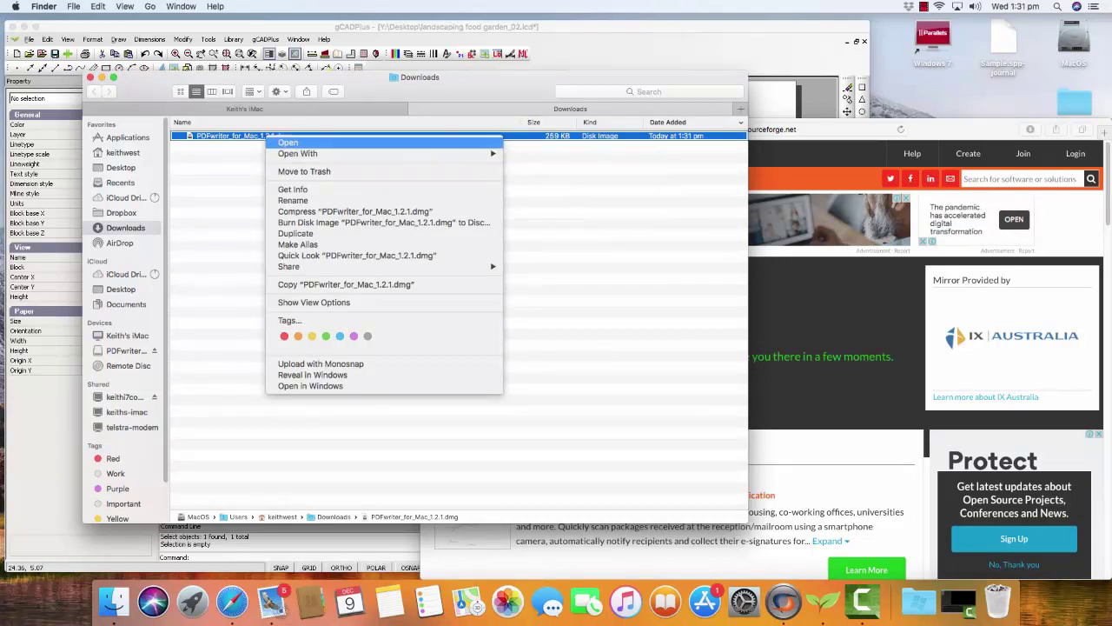
click(288, 142)
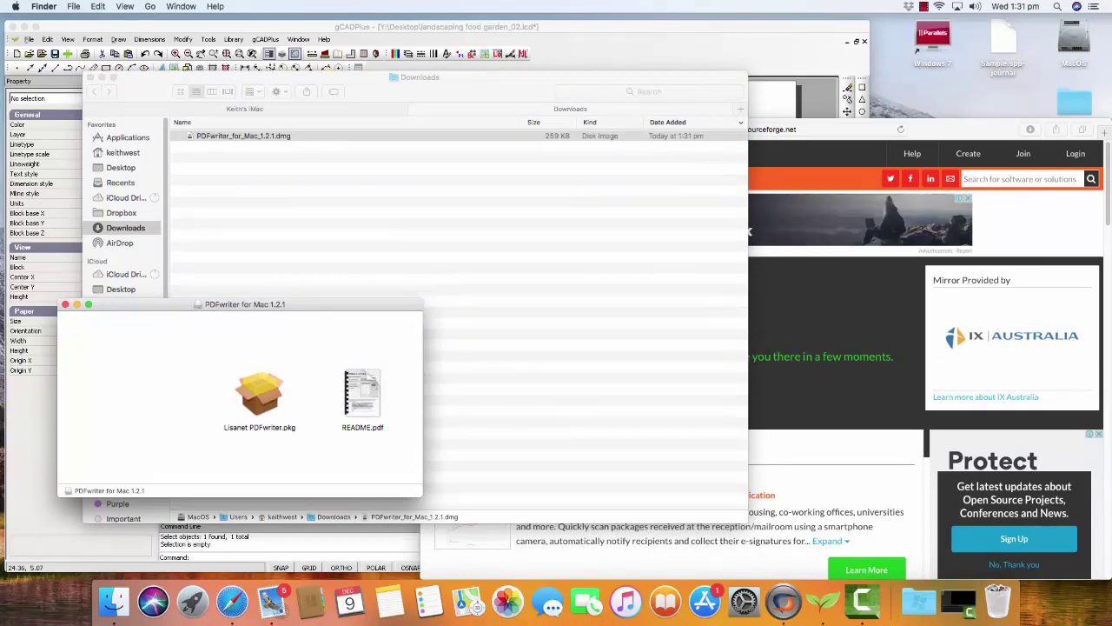
Close the PDFwriter disk image window, the Downloads window and the browser window
mouse_move(369, 402)
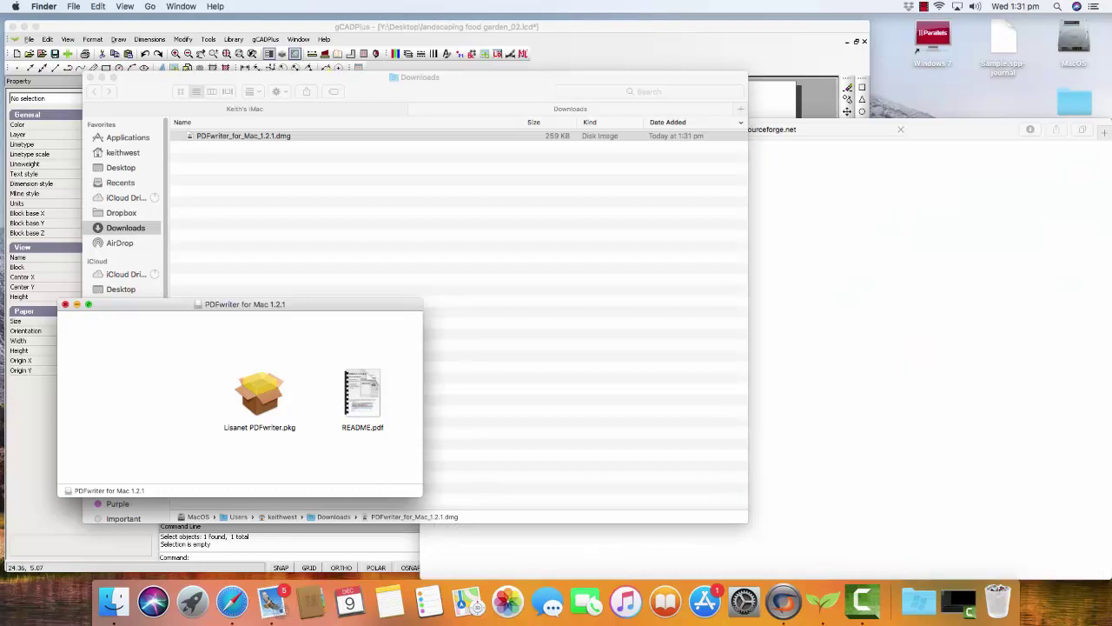
click(64, 304)
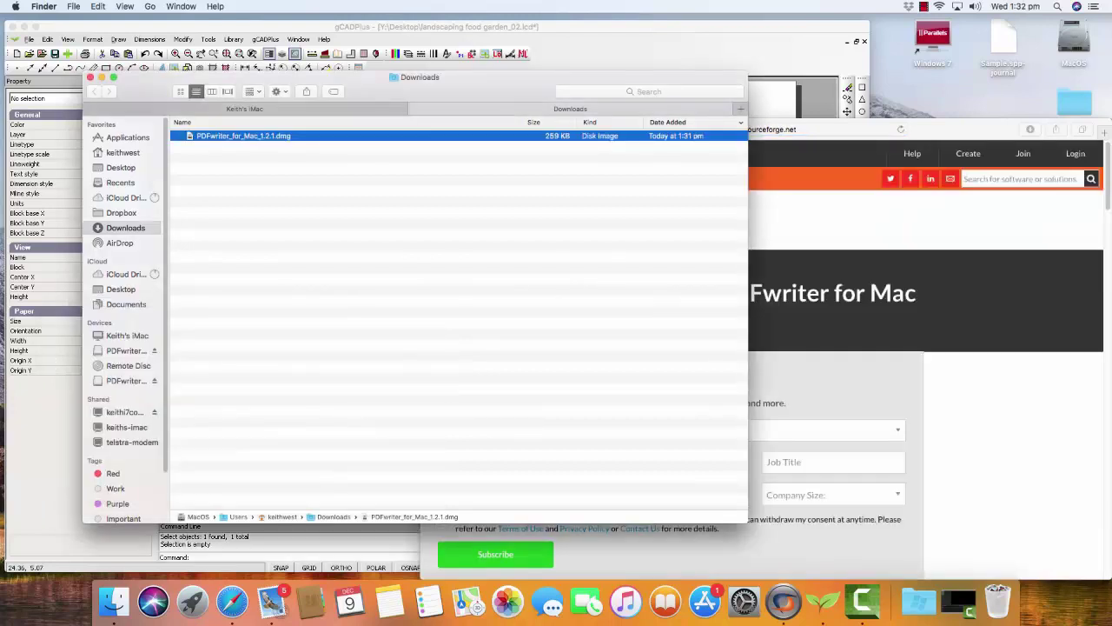
key(super+w)
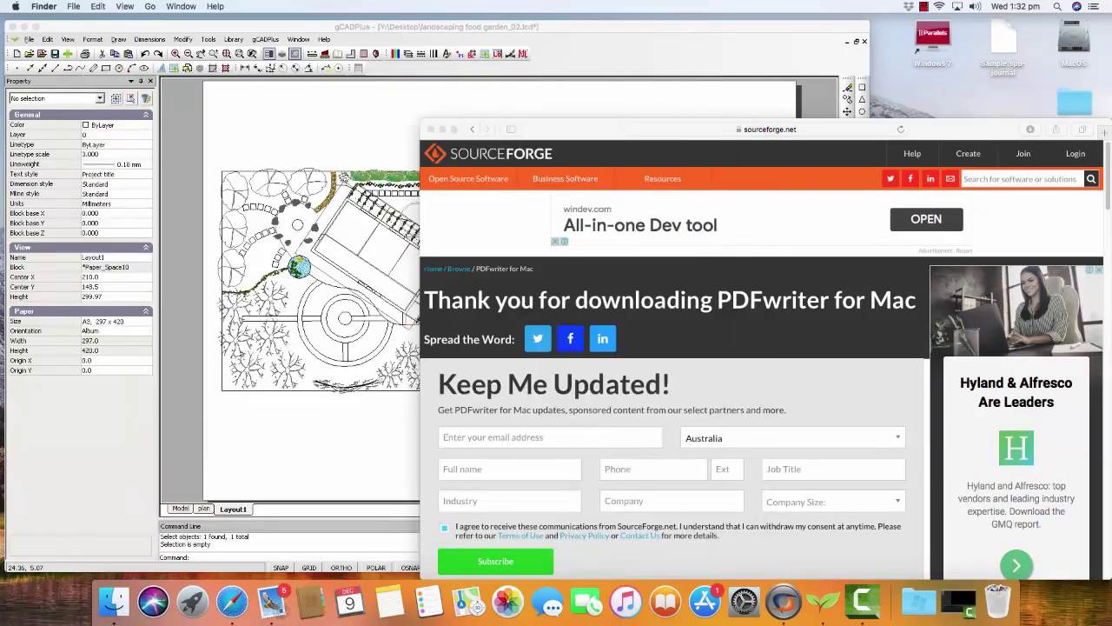
click(430, 129)
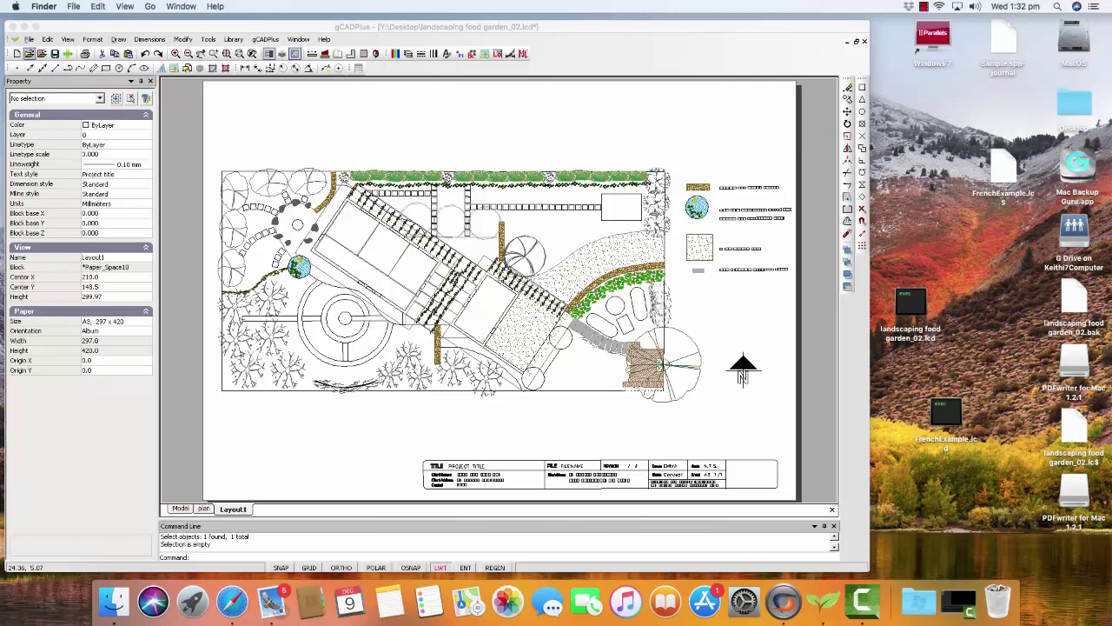
Set the PDFwriter printer's print quality to 2400 dpi in the print setup and print the layout
click(30, 39)
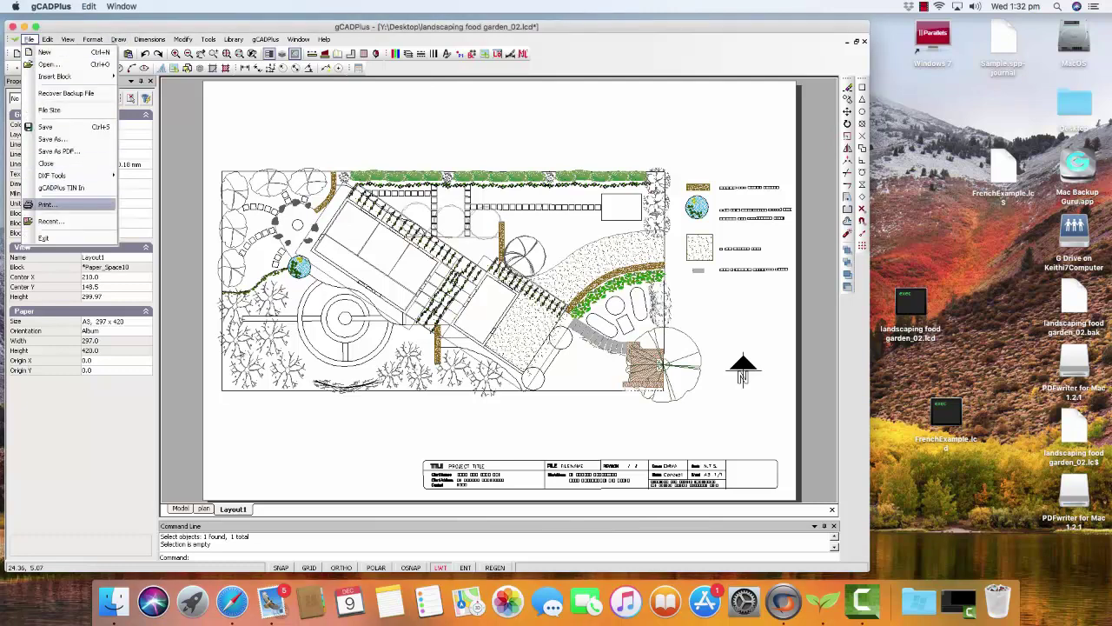
click(46, 204)
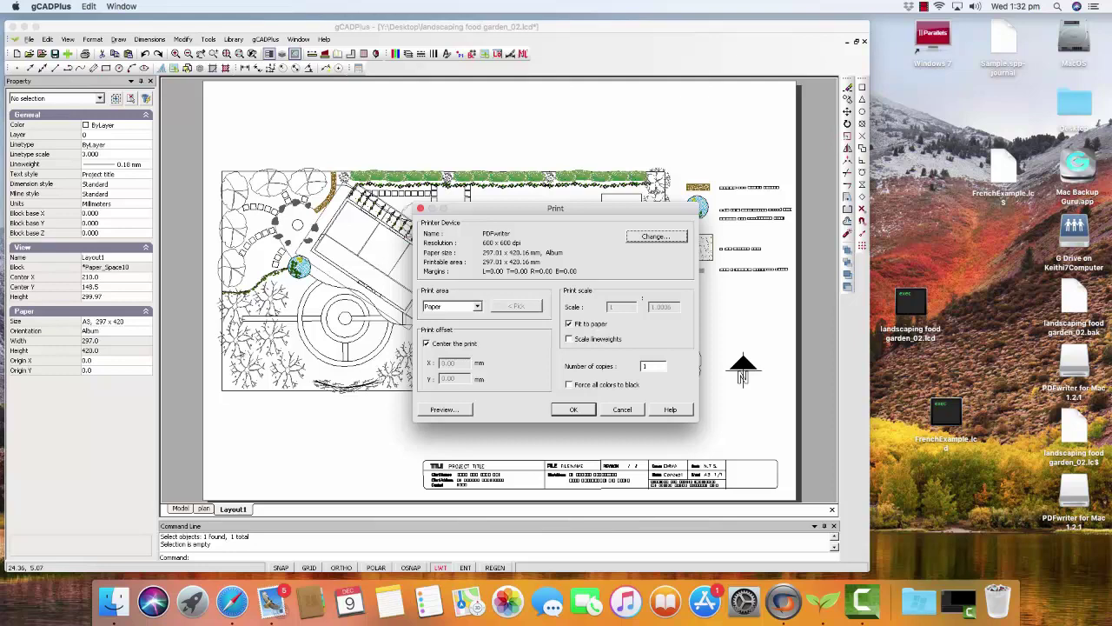
click(656, 237)
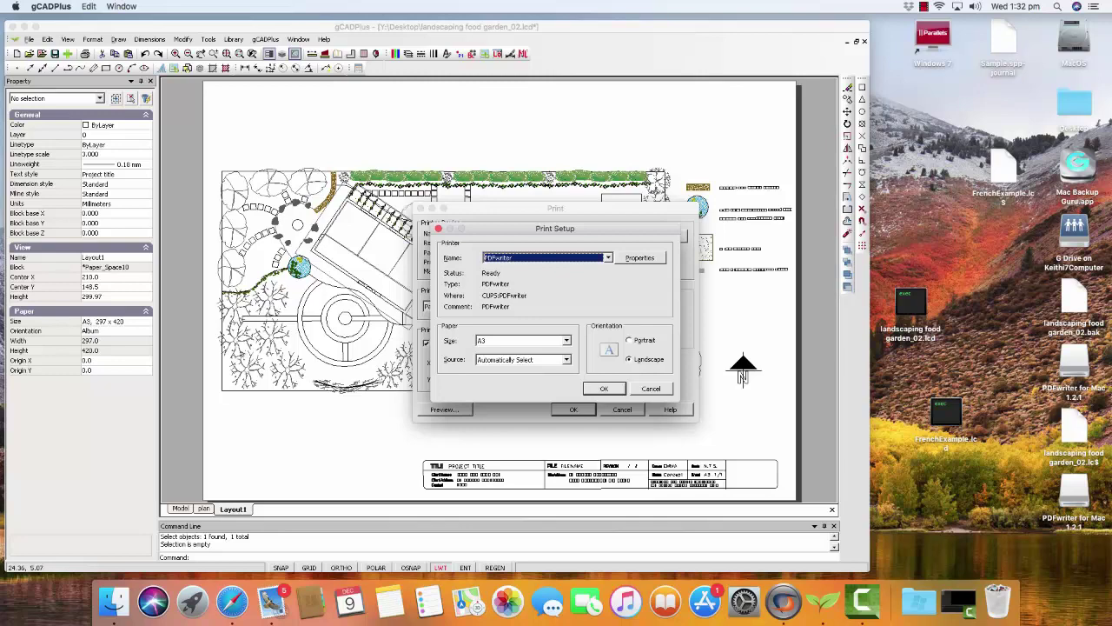
click(640, 257)
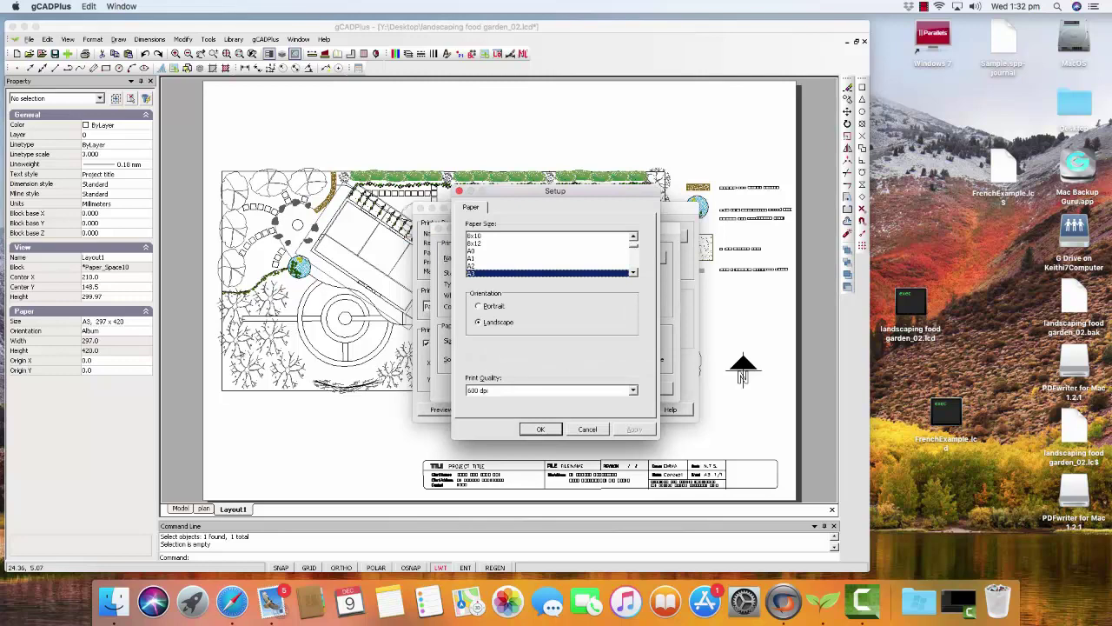
click(633, 391)
key(Down)
key(Down)
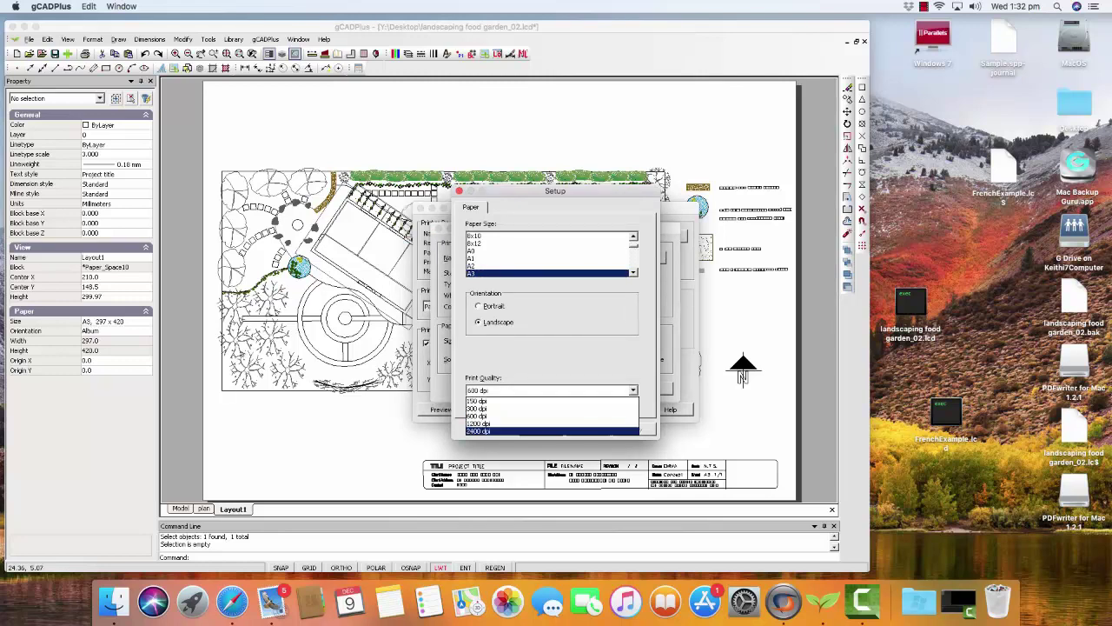
key(Return)
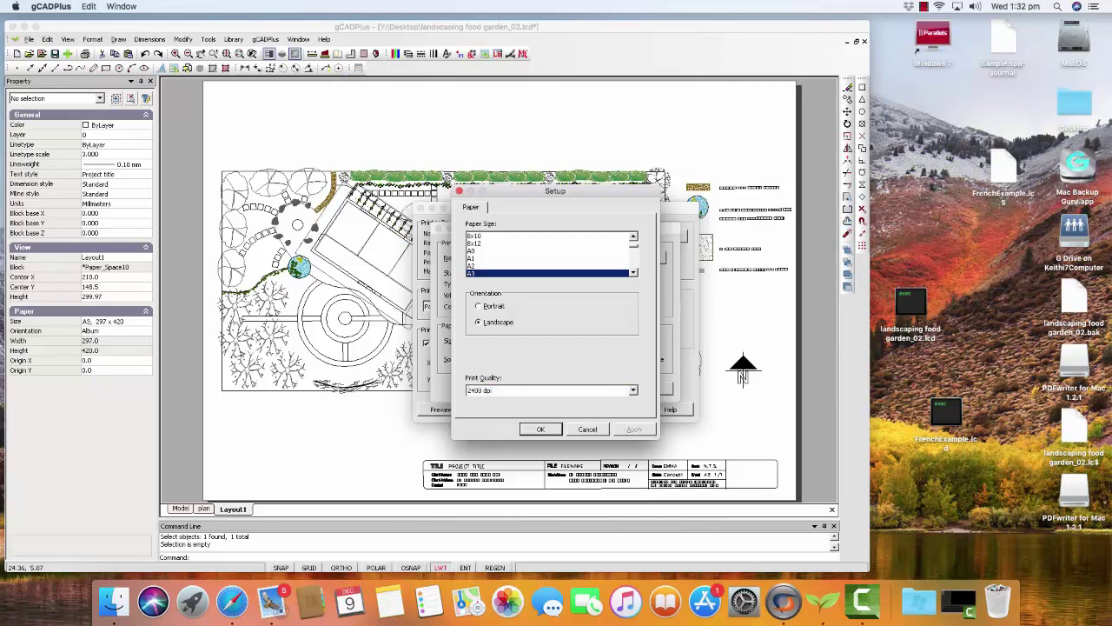
key(Return)
key(Return)
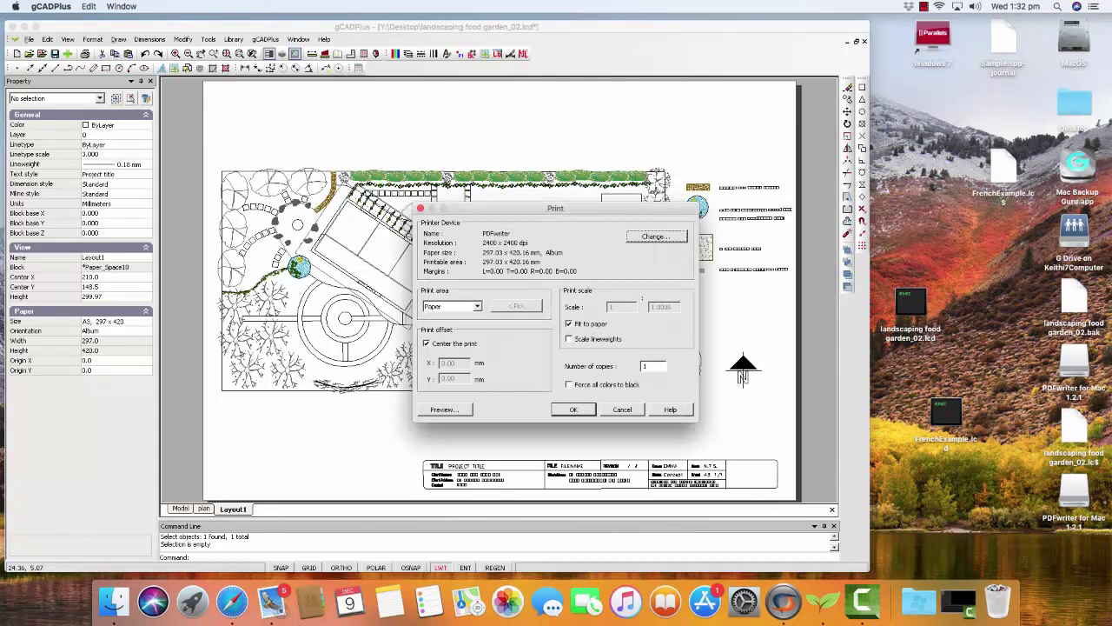
key(Return)
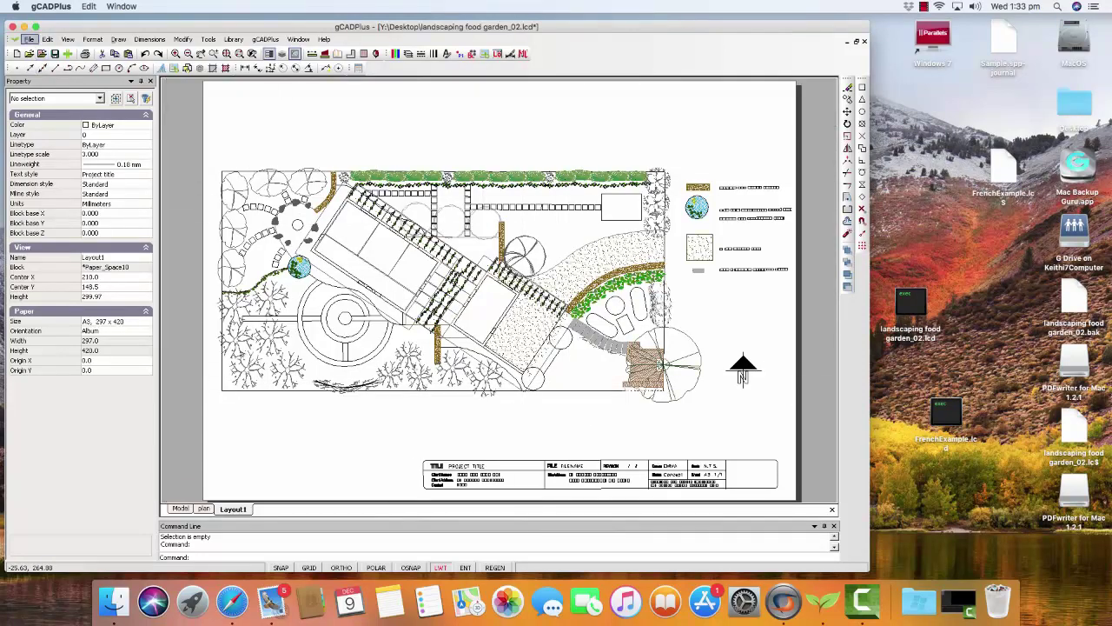
Reopen the print settings, turn Fit to paper off and back on, and confirm the print
click(29, 39)
click(46, 205)
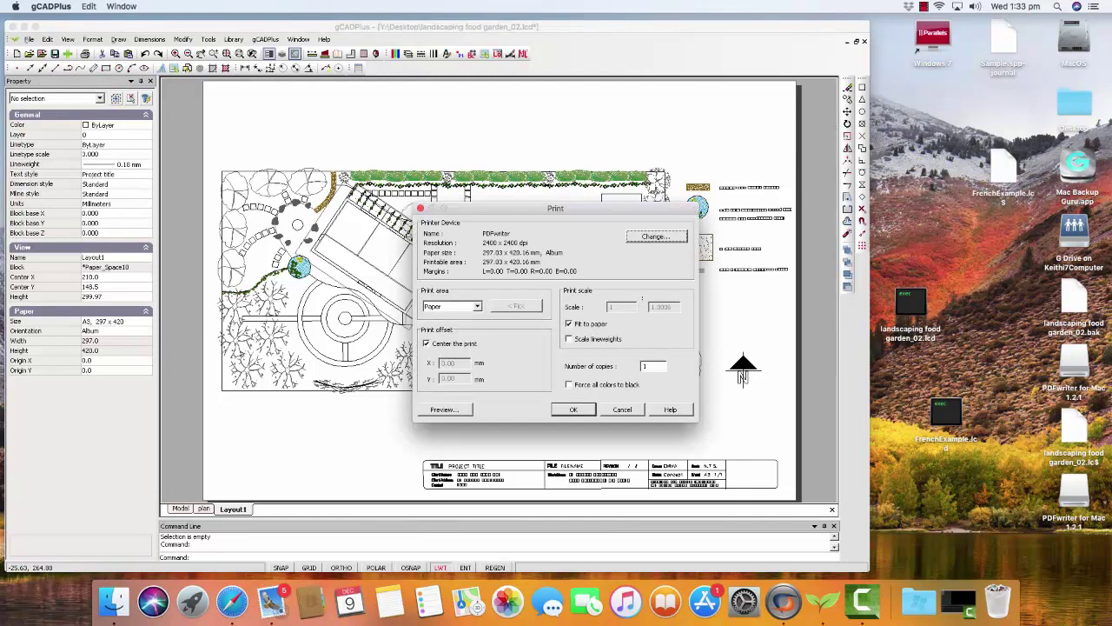
key(Tab)
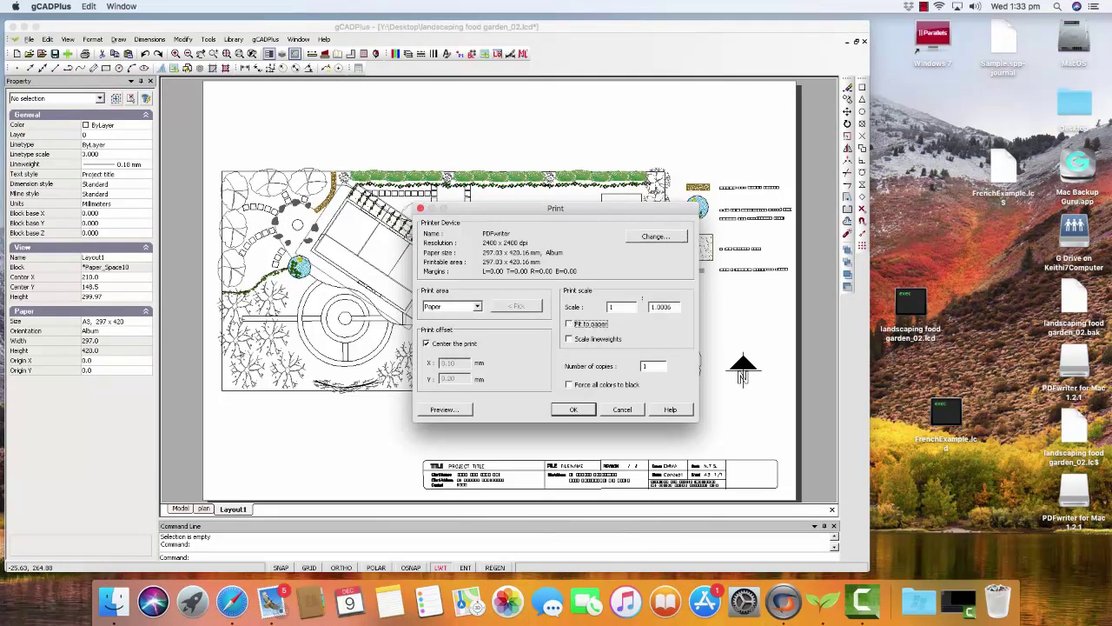
key(space)
key(Return)
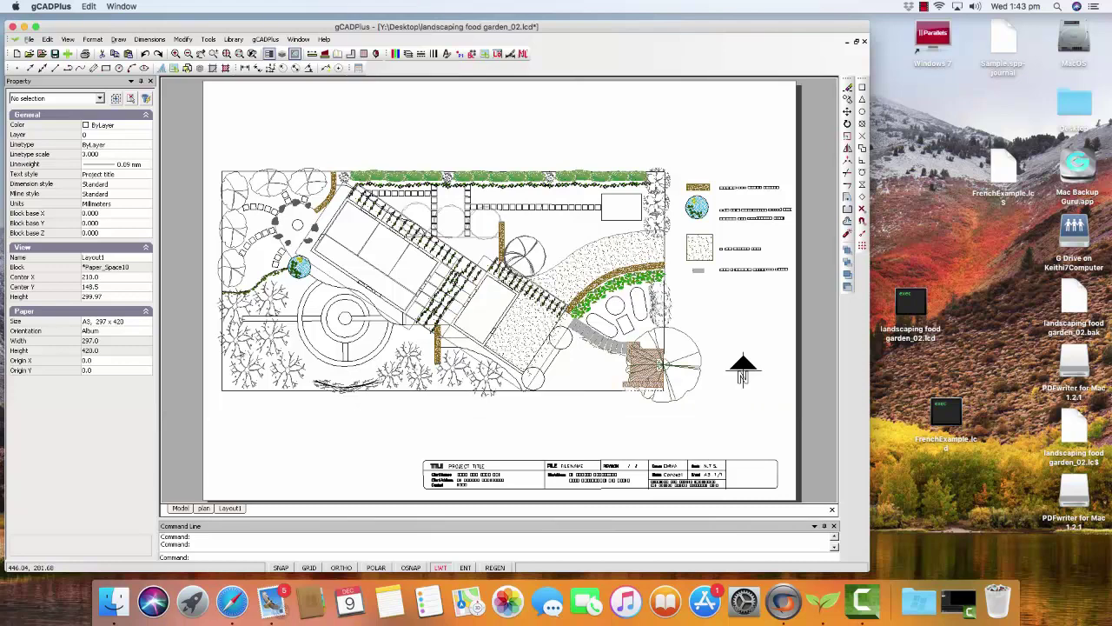
Print the Layout1 sheet to PDFwriter with the existing print settings
click(29, 40)
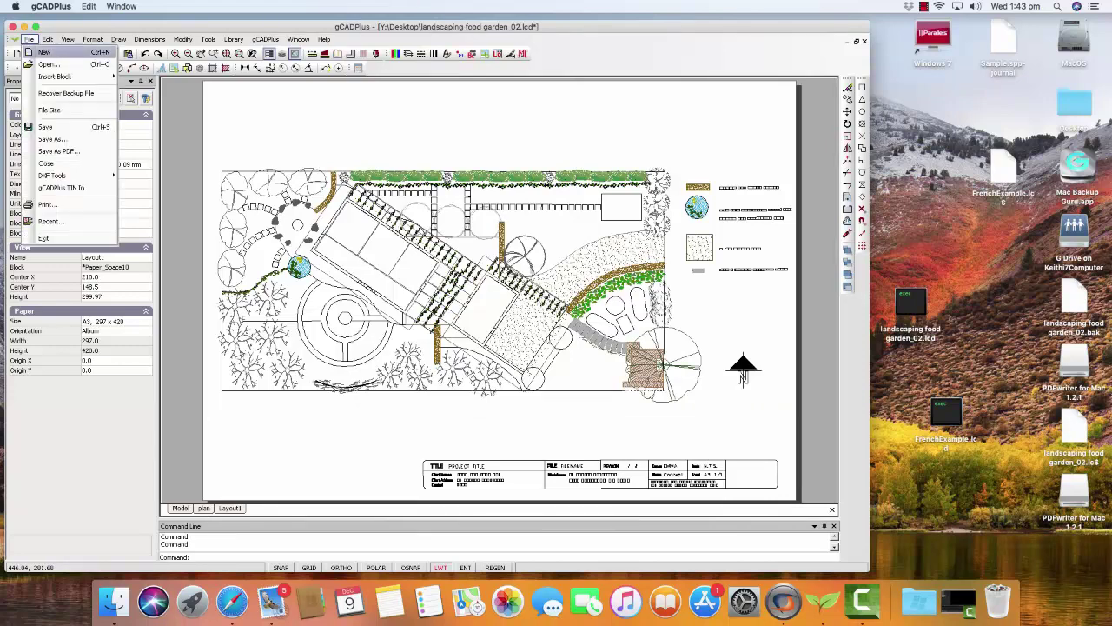
click(48, 203)
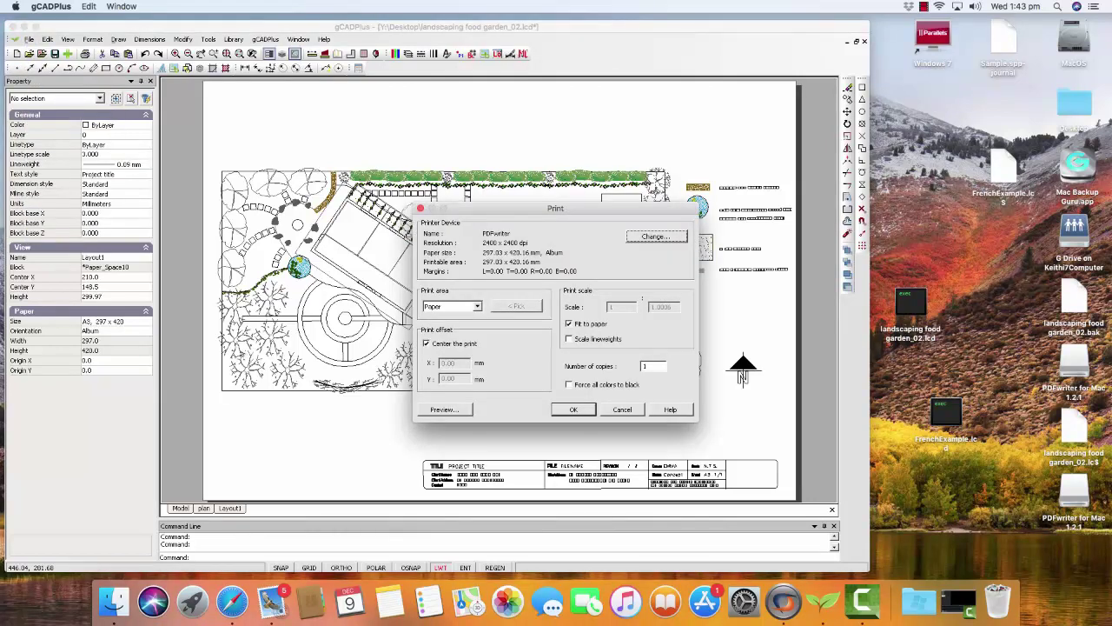
key(Return)
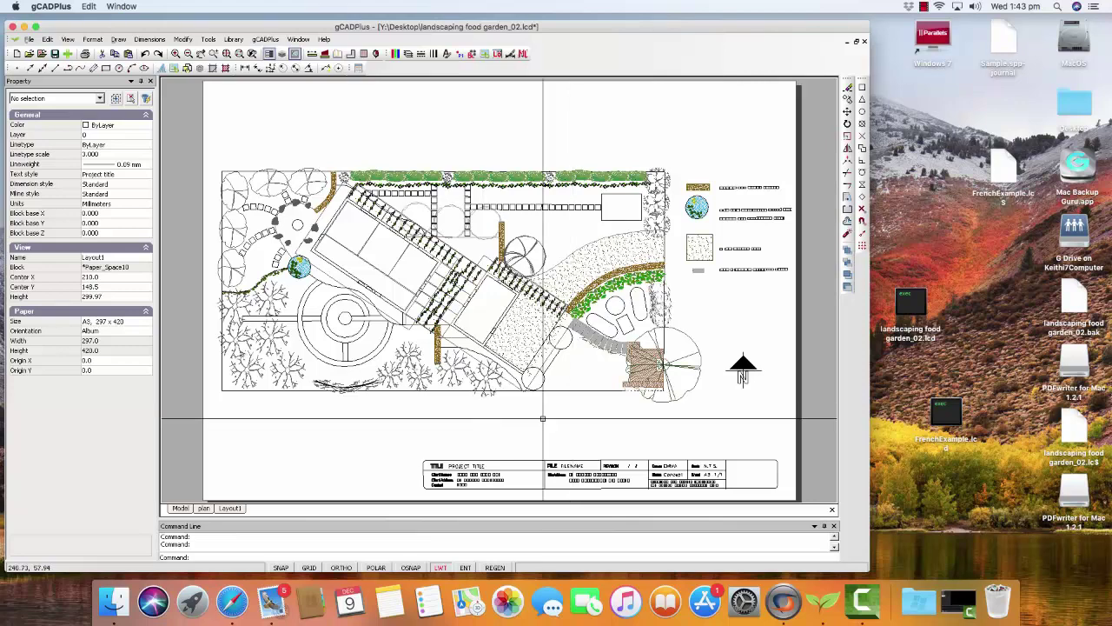
Switch to Finder and open the PDFwriter output folder through the PDFwriter alias in the Shared users folder
click(113, 601)
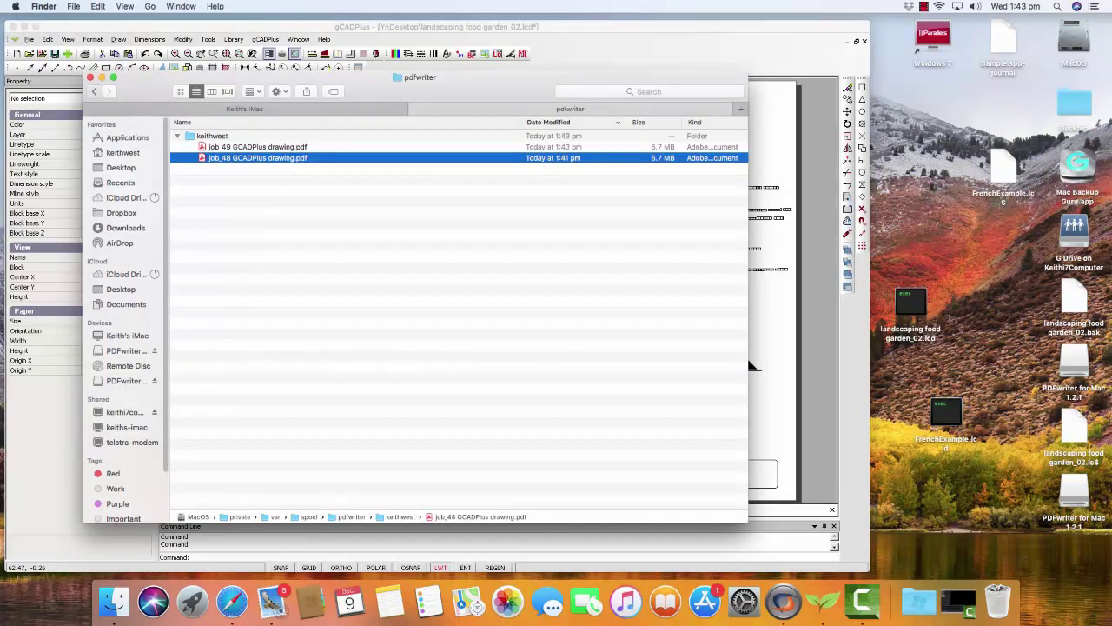
key(super+shift+c)
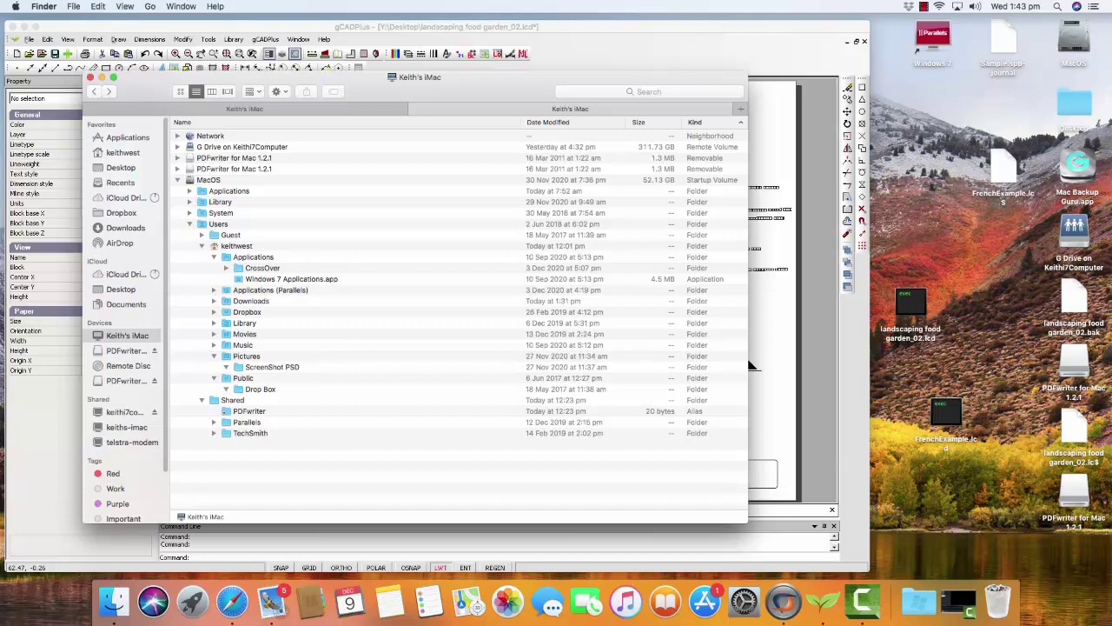
text(pdfw)
key(super+Down)
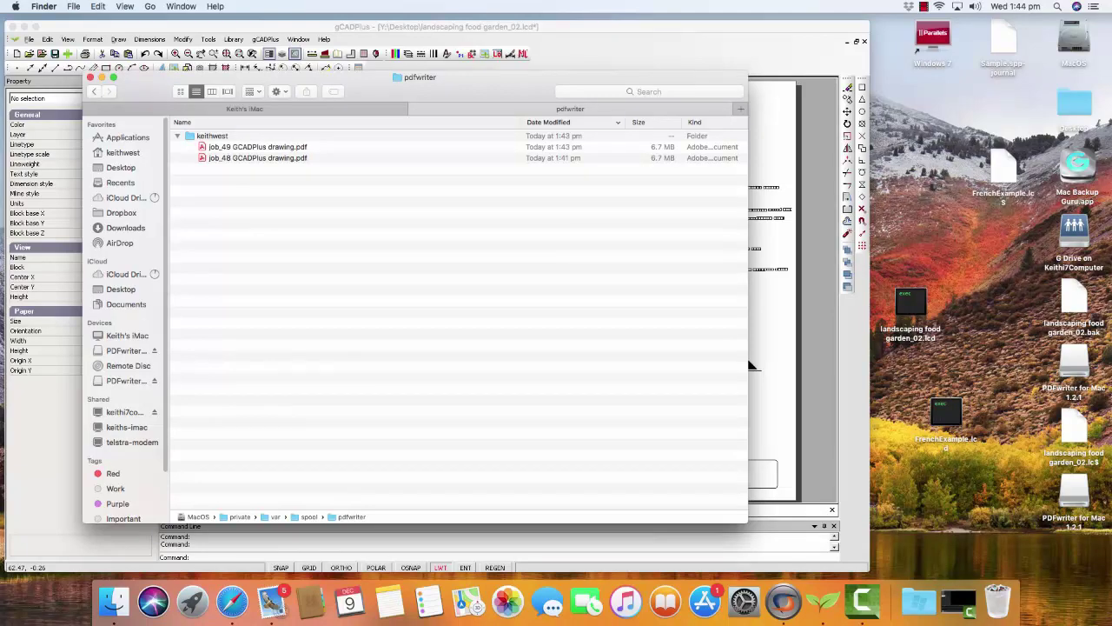
Open the newest printed file, job_49 GCADPlus drawing.pdf, in Adobe Acrobat Reader DC and rotate the page view clockwise
click(247, 147)
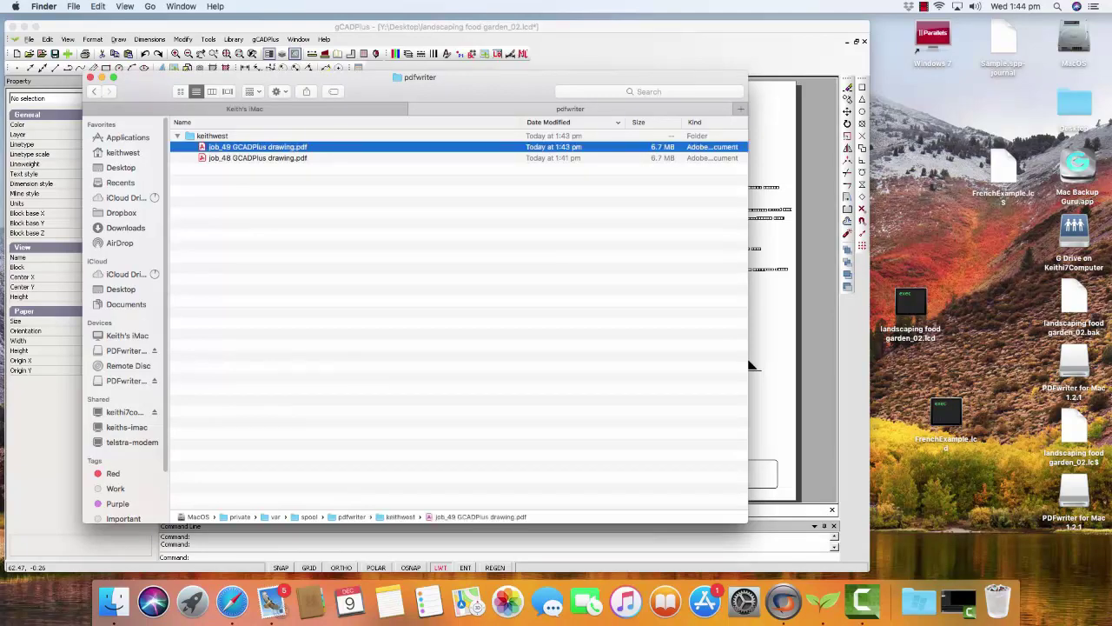
right_click(247, 147)
mouse_move(278, 165)
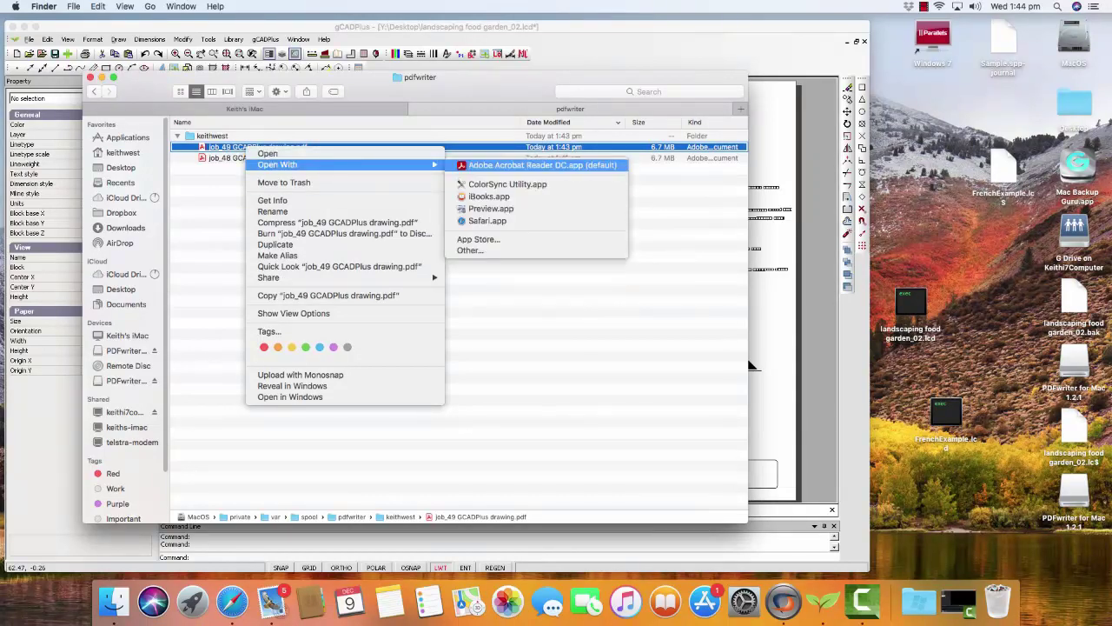
click(539, 164)
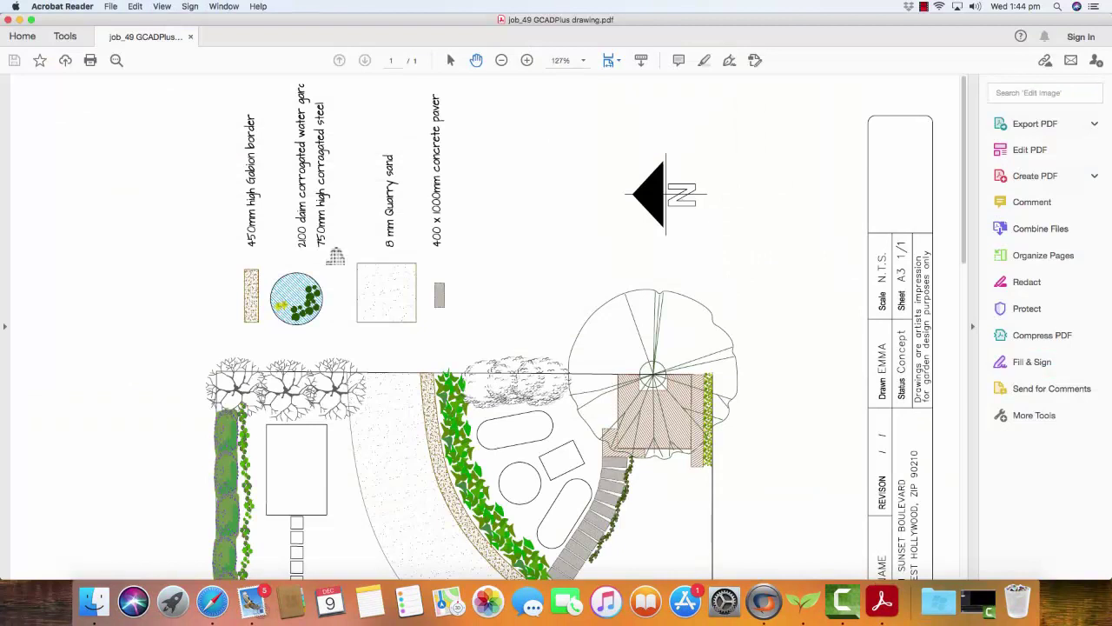
click(162, 6)
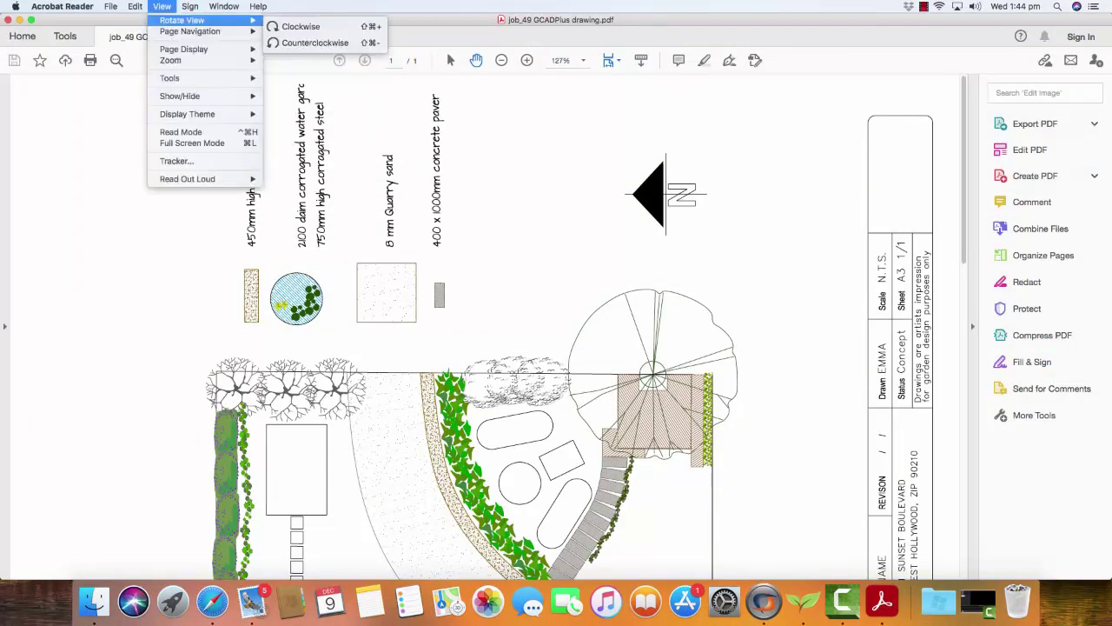
key(Escape)
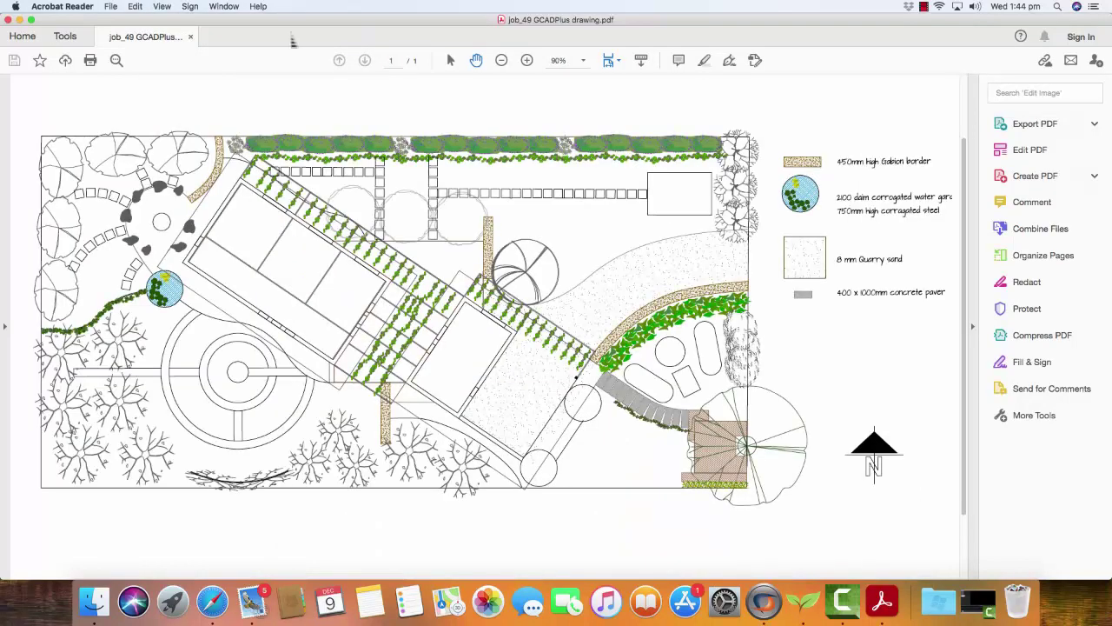
Enlarge the PDF to 150% and examine the print quality of the title block, planting and garden linework
scroll(321, 207, down, 2)
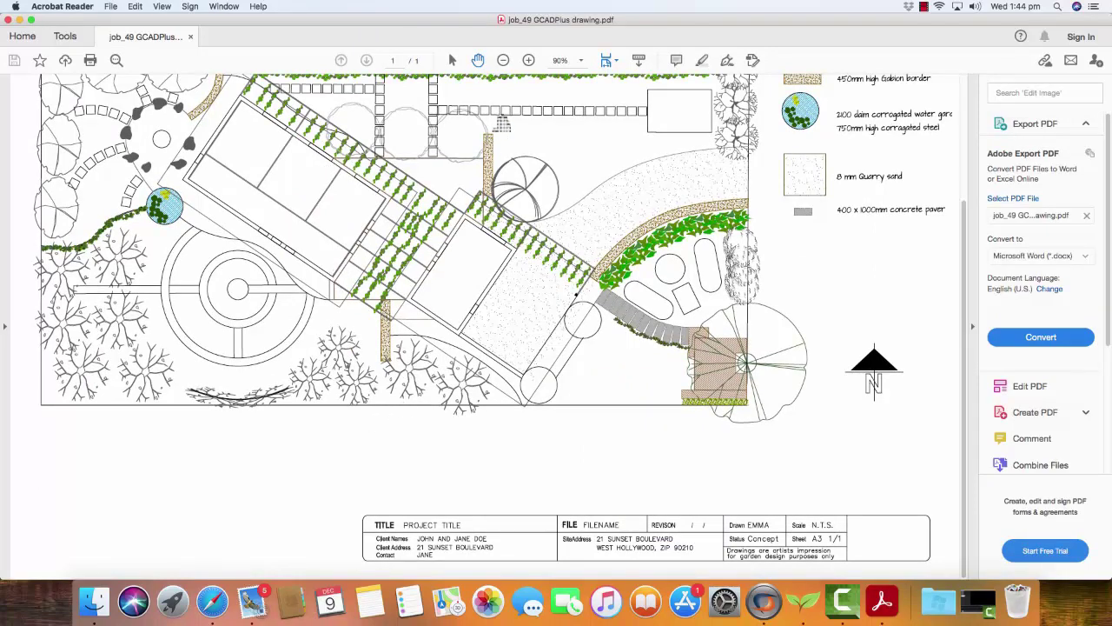
click(528, 60)
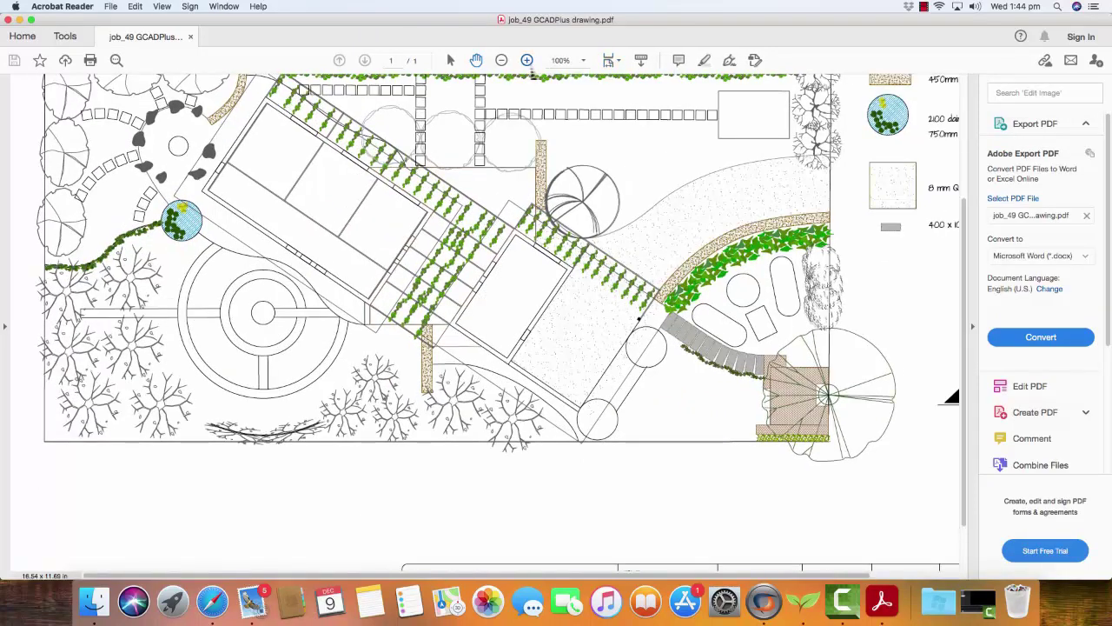
click(529, 60)
click(528, 60)
scroll(520, 179, down, 10)
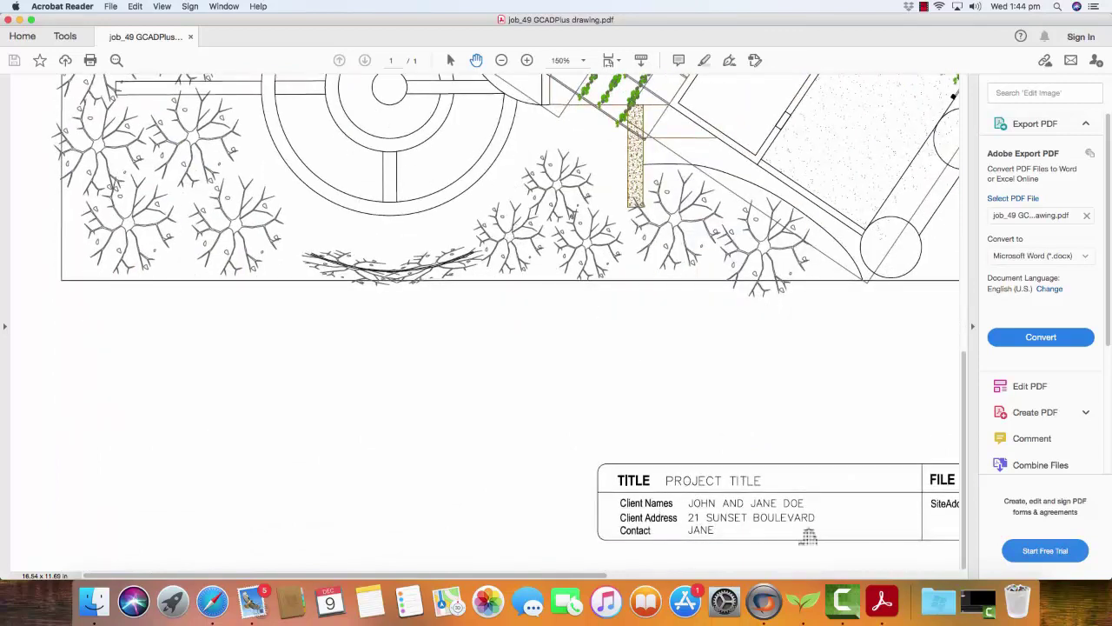
scroll(434, 156, up, 10)
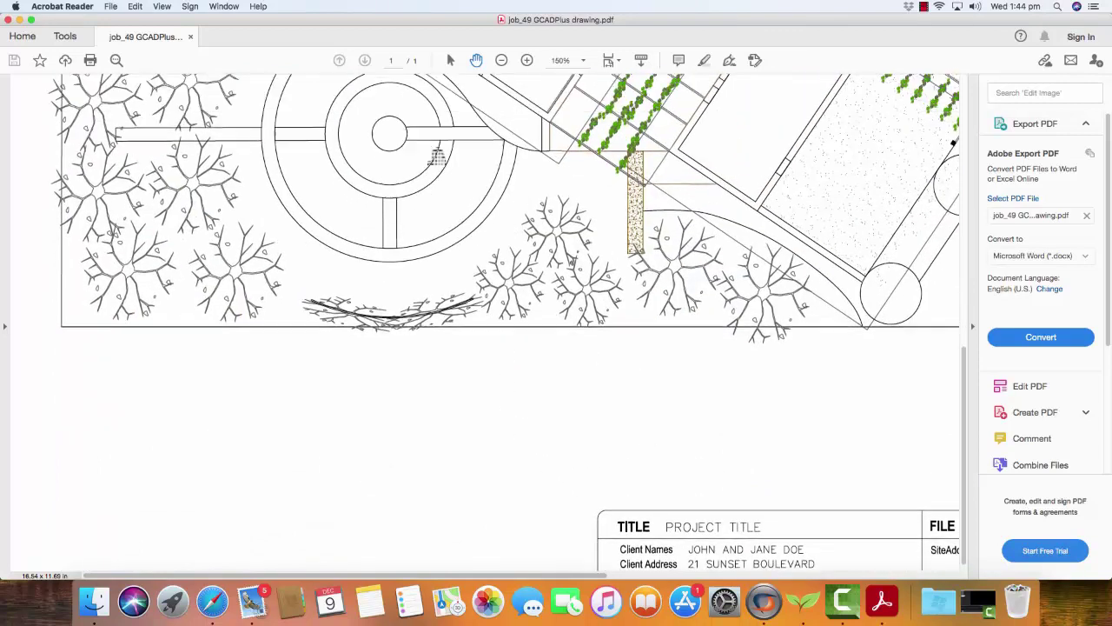
scroll(422, 169, up, 2)
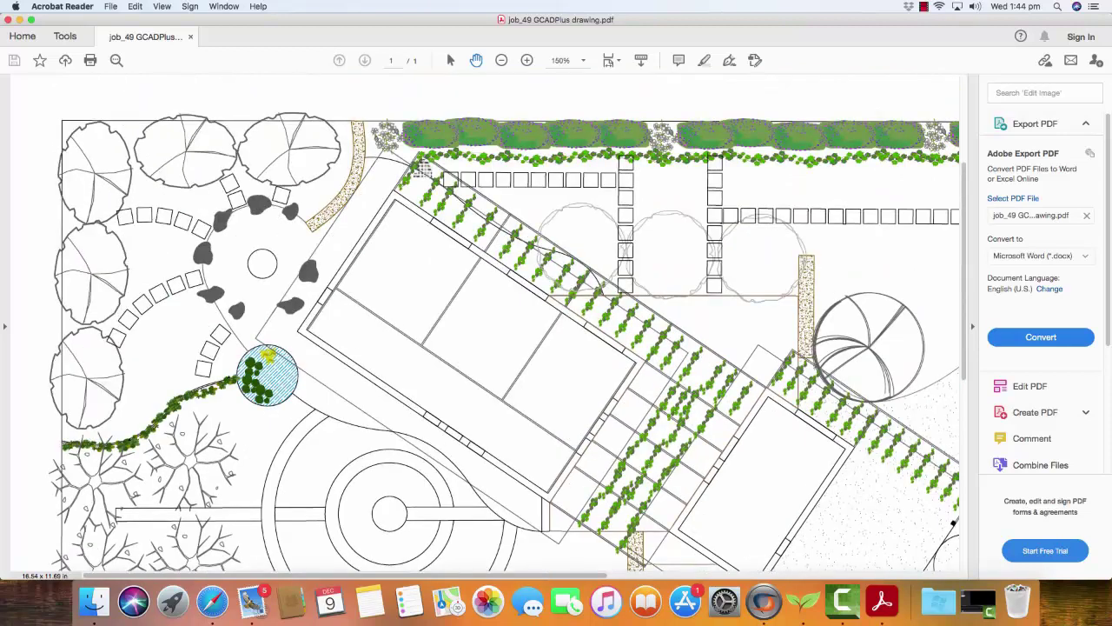